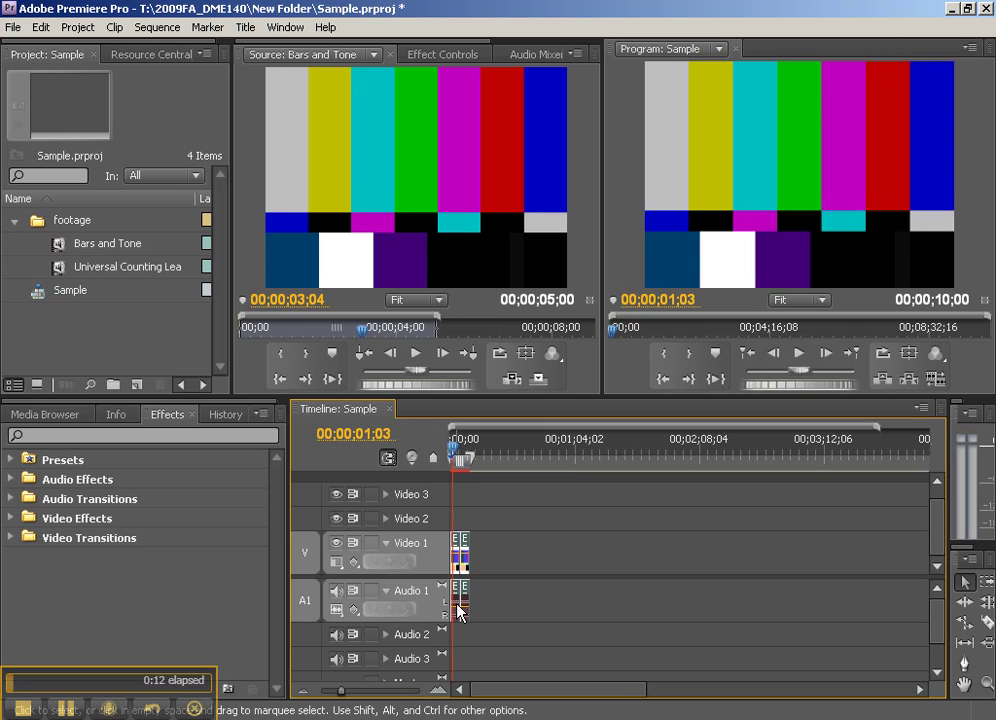
- Delete the selected clips from the Sample timeline and load the Universal Counting Leader into the Source monitor
{"action": "key", "text": "Delete"}
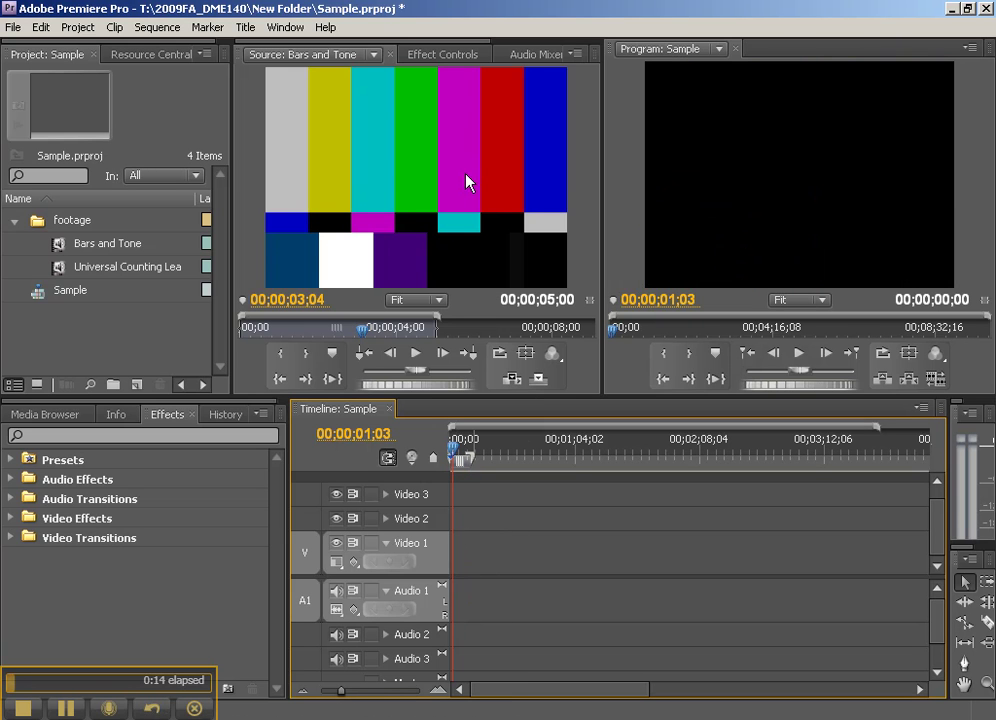
{"action": "left_click", "coordinate": [55, 268]}
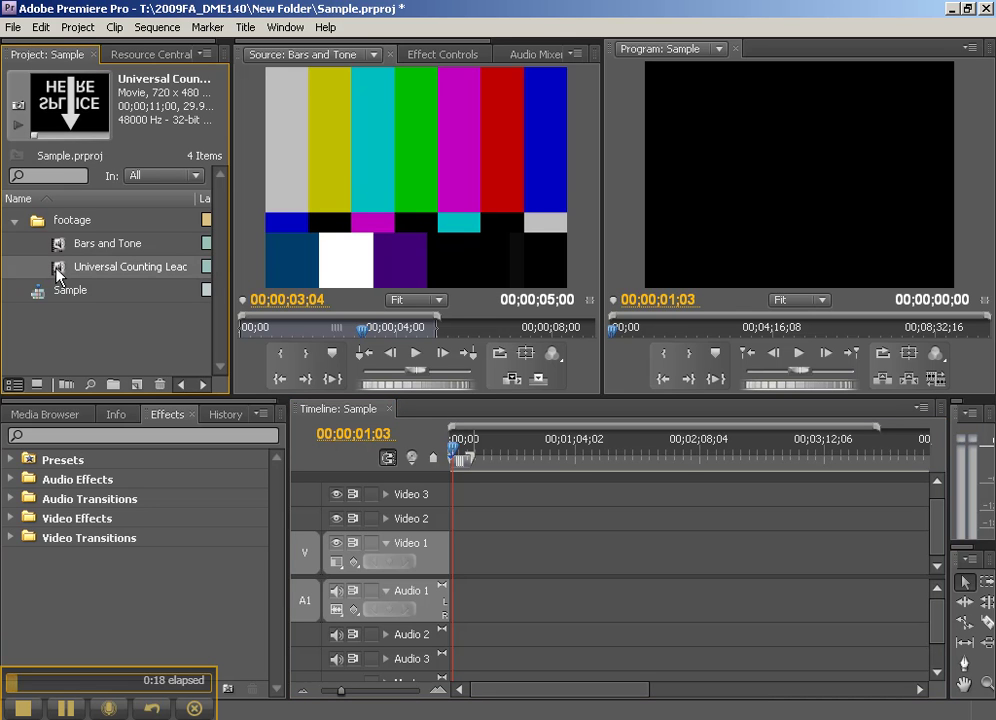
{"action": "double_click", "coordinate": [57, 269]}
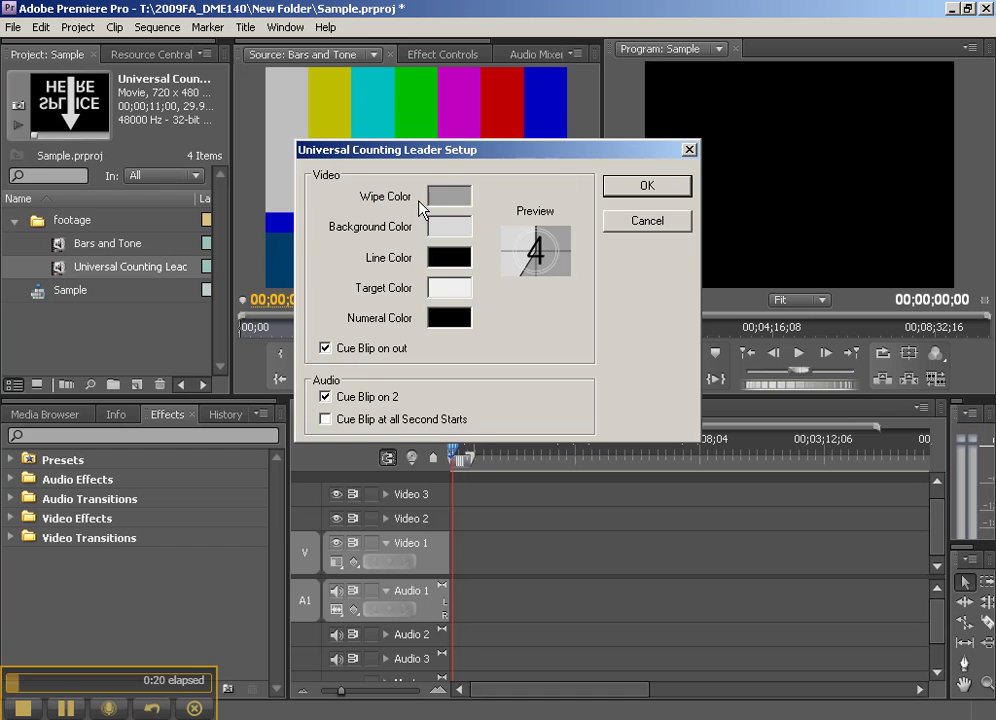
{"action": "left_click", "coordinate": [681, 186]}
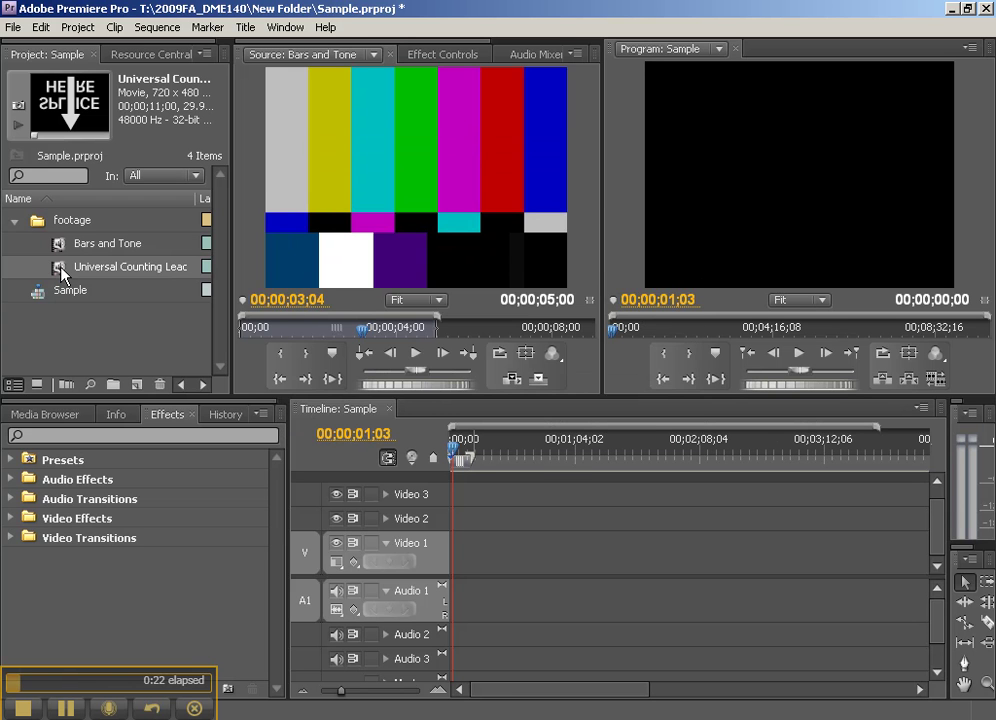
{"action": "double_click", "coordinate": [60, 268]}
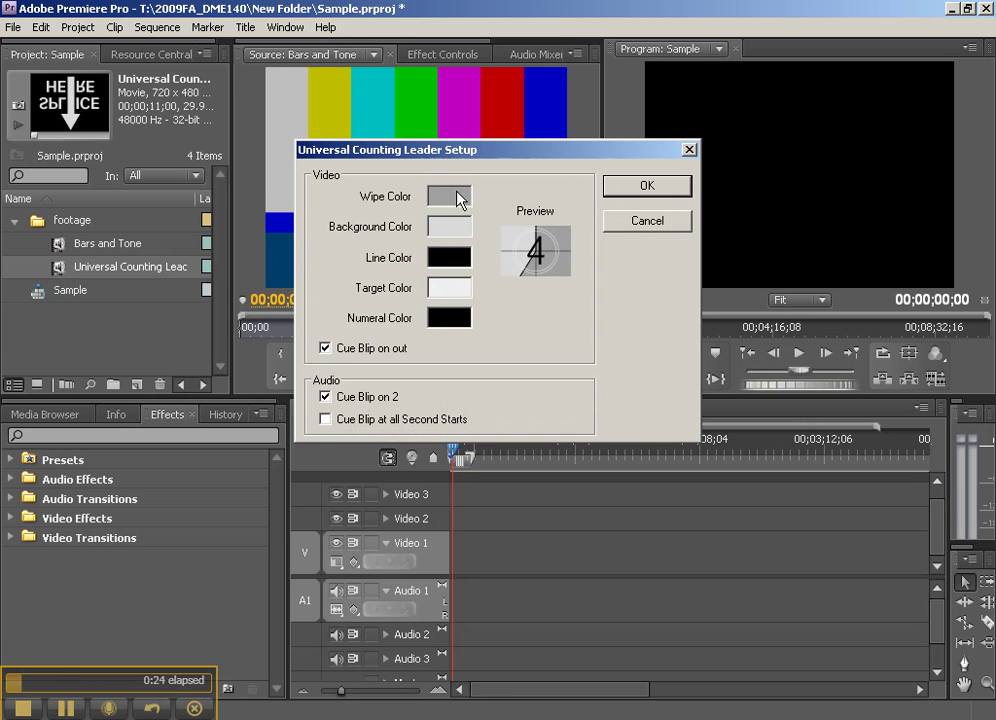
{"action": "left_click", "coordinate": [667, 188]}
{"action": "left_click", "coordinate": [57, 270]}
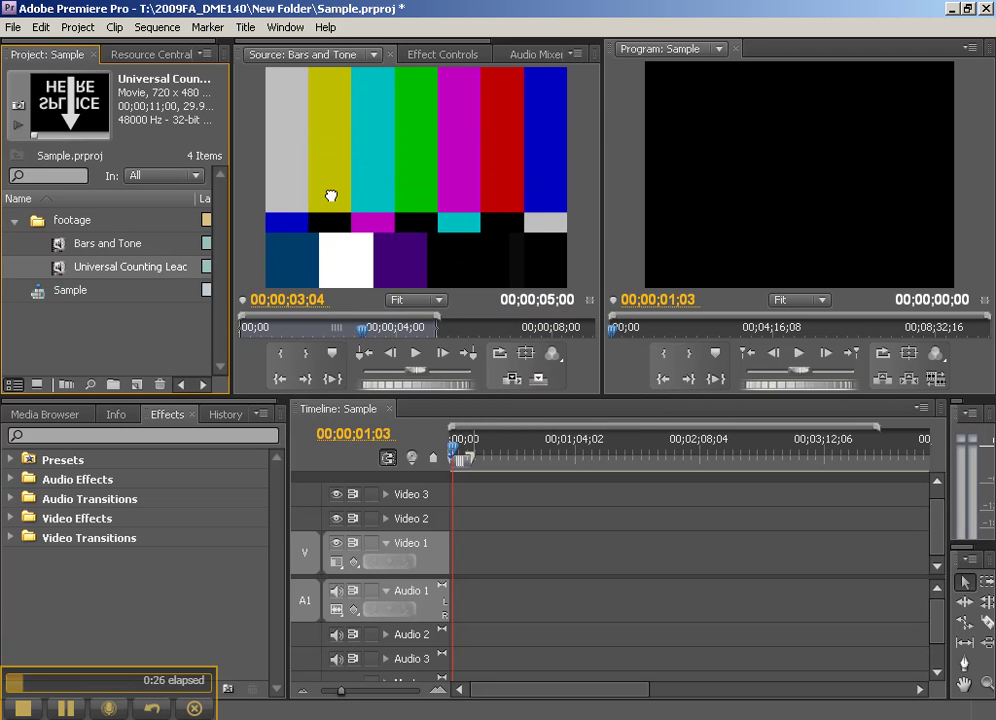
{"action": "left_click", "coordinate": [378, 174]}
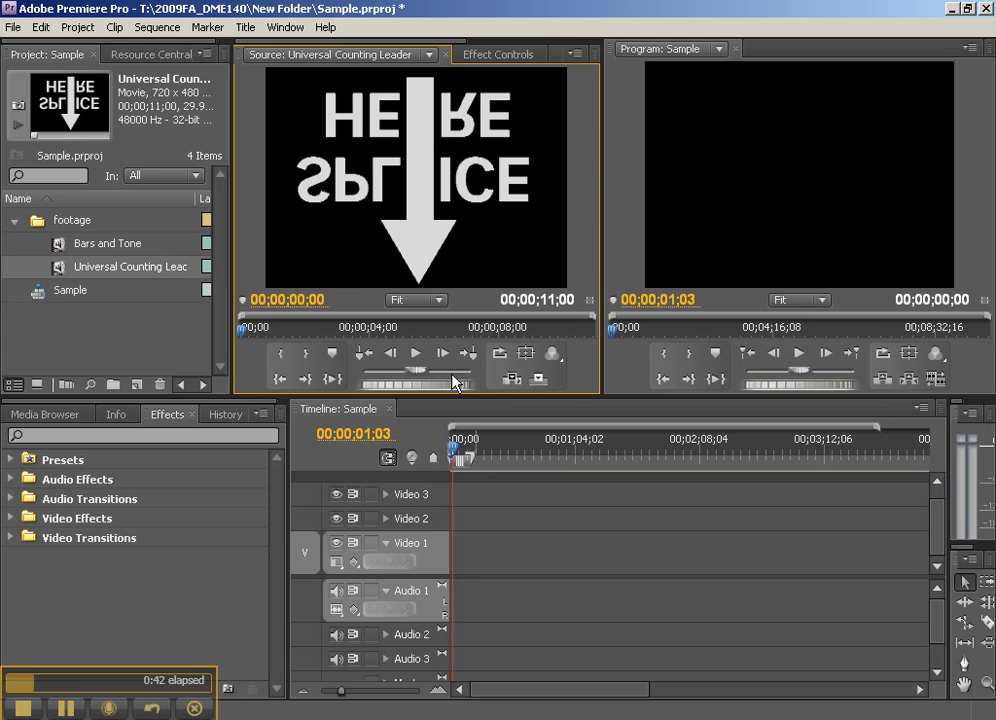
- Shuttle the counting leader forward in the Source monitor to about 00;00;03;21
{"action": "left_click", "coordinate": [277, 355]}
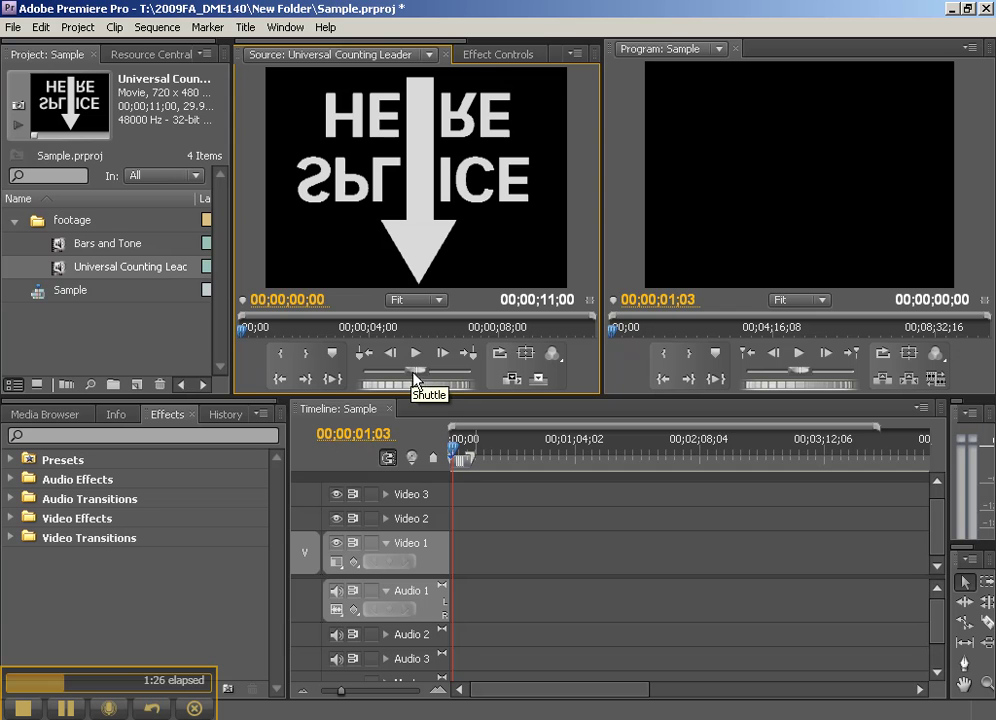
{"action": "left_click", "coordinate": [418, 377]}
{"action": "mouse_move", "coordinate": [452, 372]}
{"action": "left_mouse_down"}
{"action": "mouse_move", "coordinate": [358, 383]}
{"action": "mouse_move", "coordinate": [469, 376]}
{"action": "mouse_move", "coordinate": [418, 387]}
{"action": "mouse_move", "coordinate": [445, 387]}
{"action": "mouse_move", "coordinate": [380, 387]}
{"action": "mouse_move", "coordinate": [460, 387]}
{"action": "mouse_move", "coordinate": [452, 387]}
{"action": "left_mouse_up"}
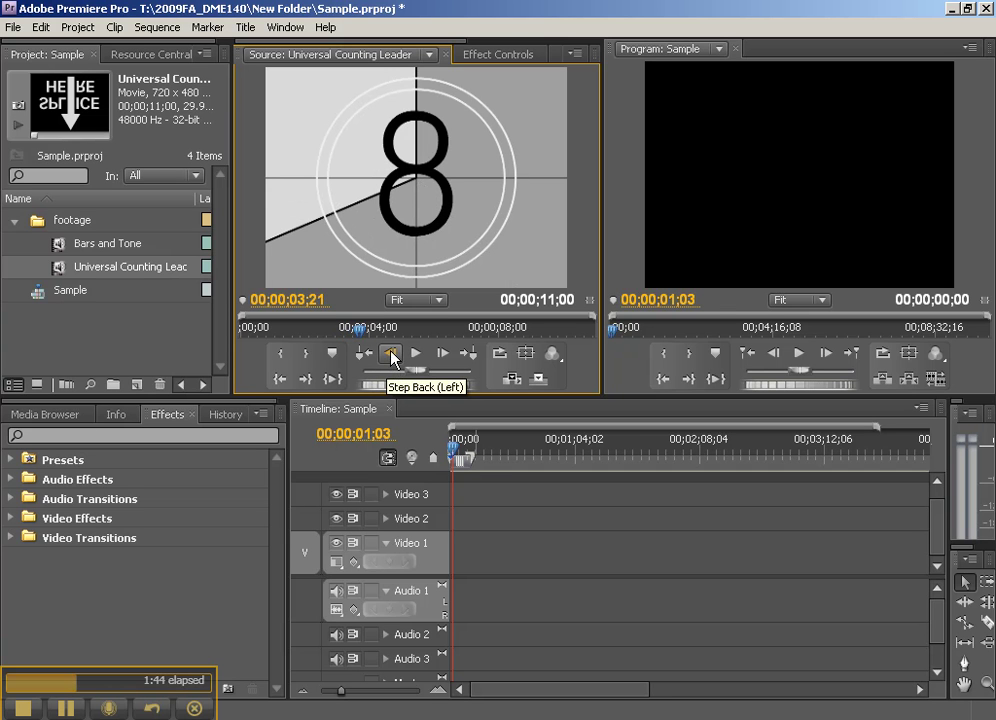
- Step the Source clip backward frame by frame through the 8 count, then a few frames forward
{"action": "left_click", "coordinate": [384, 360]}
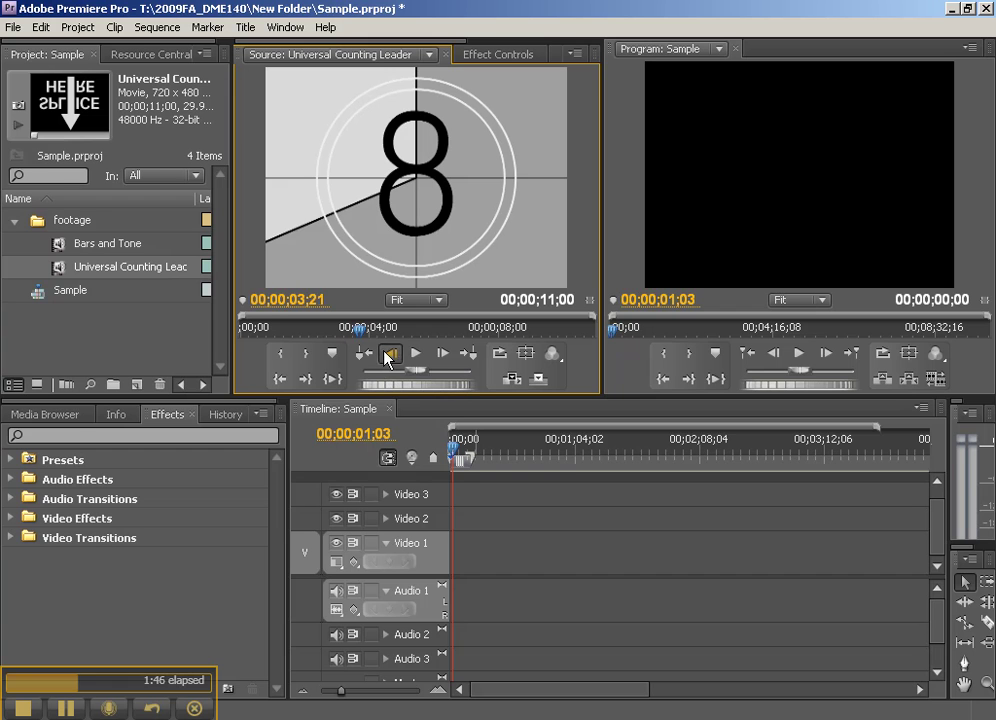
{"action": "double_click", "coordinate": [384, 360]}
{"action": "double_click", "coordinate": [384, 360]}
{"action": "left_click", "coordinate": [384, 358]}
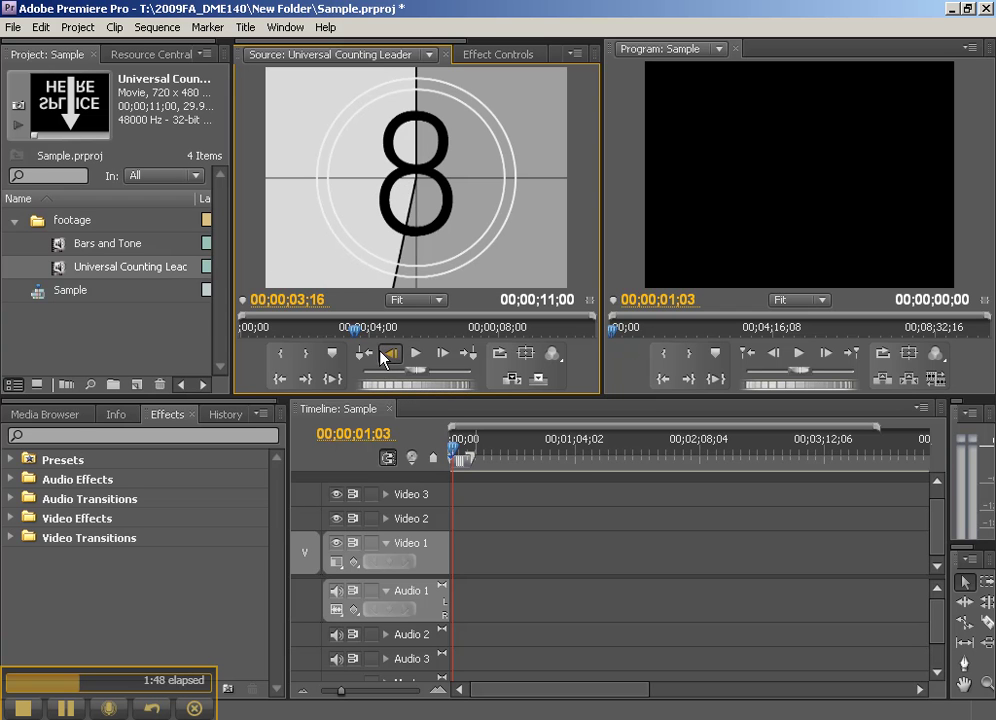
{"action": "double_click", "coordinate": [384, 358]}
{"action": "left_click", "coordinate": [385, 359]}
{"action": "double_click", "coordinate": [386, 360]}
{"action": "double_click", "coordinate": [386, 360]}
{"action": "left_click", "coordinate": [442, 353]}
{"action": "double_click", "coordinate": [442, 353]}
{"action": "left_click", "coordinate": [442, 353]}
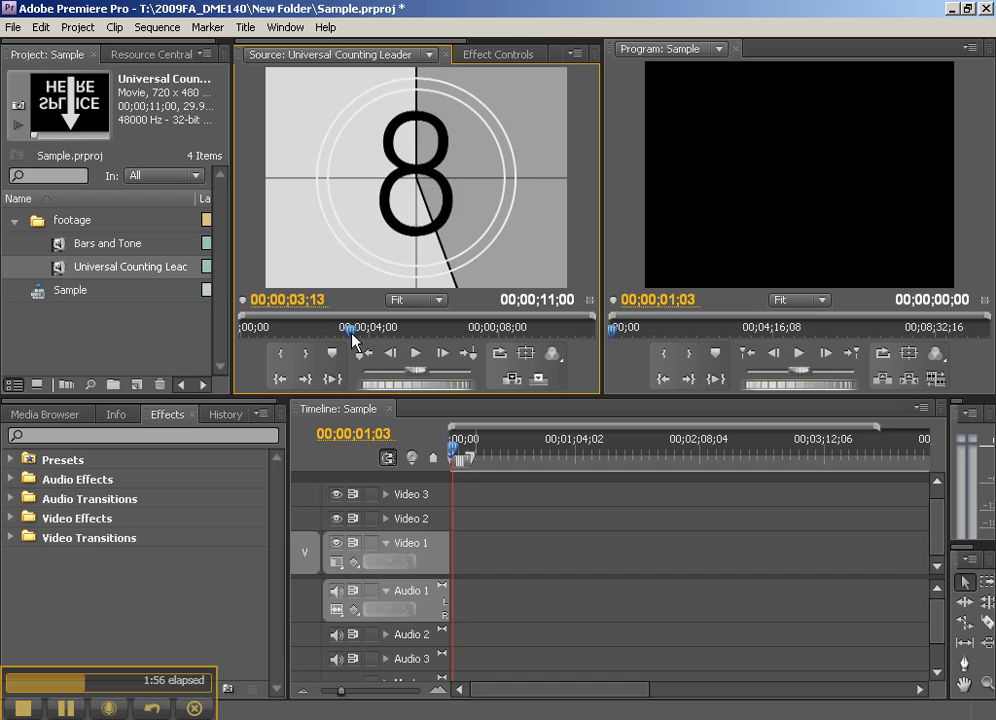
- Scrub the Source clip ahead to the 7 count and return it to its beginning
{"action": "mouse_move", "coordinate": [351, 337]}
{"action": "left_mouse_down"}
{"action": "mouse_move", "coordinate": [432, 333]}
{"action": "mouse_move", "coordinate": [287, 333]}
{"action": "mouse_move", "coordinate": [465, 333]}
{"action": "mouse_move", "coordinate": [362, 333]}
{"action": "left_mouse_up"}
{"action": "mouse_move", "coordinate": [303, 308]}
{"action": "left_mouse_down"}
{"action": "mouse_move", "coordinate": [333, 308]}
{"action": "mouse_move", "coordinate": [296, 300]}
{"action": "left_mouse_up"}
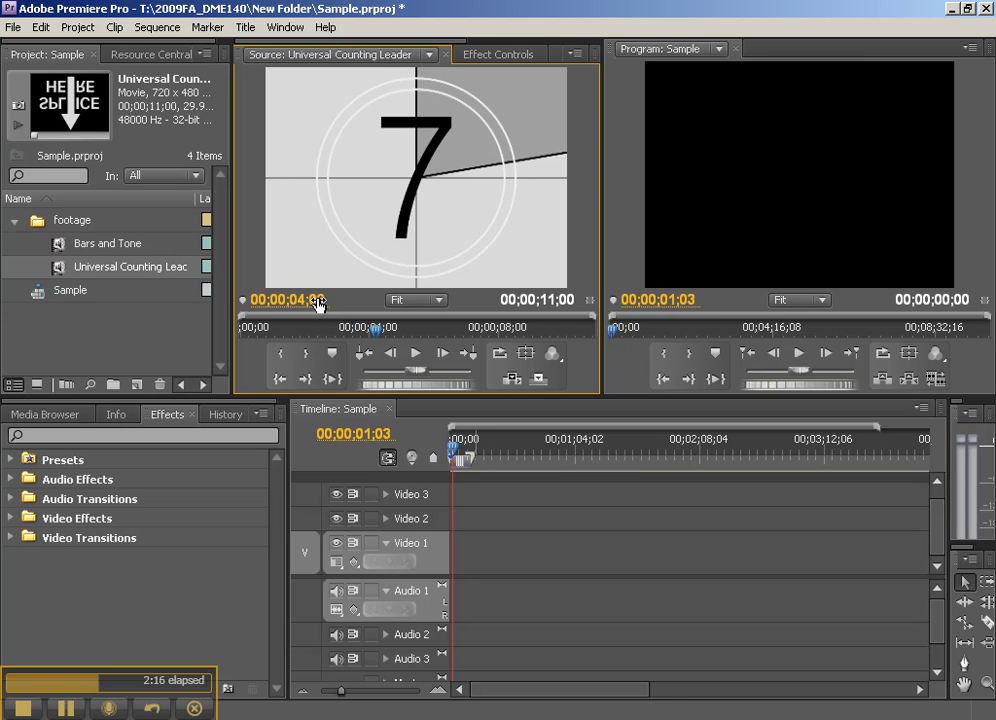
{"action": "left_click", "coordinate": [252, 330]}
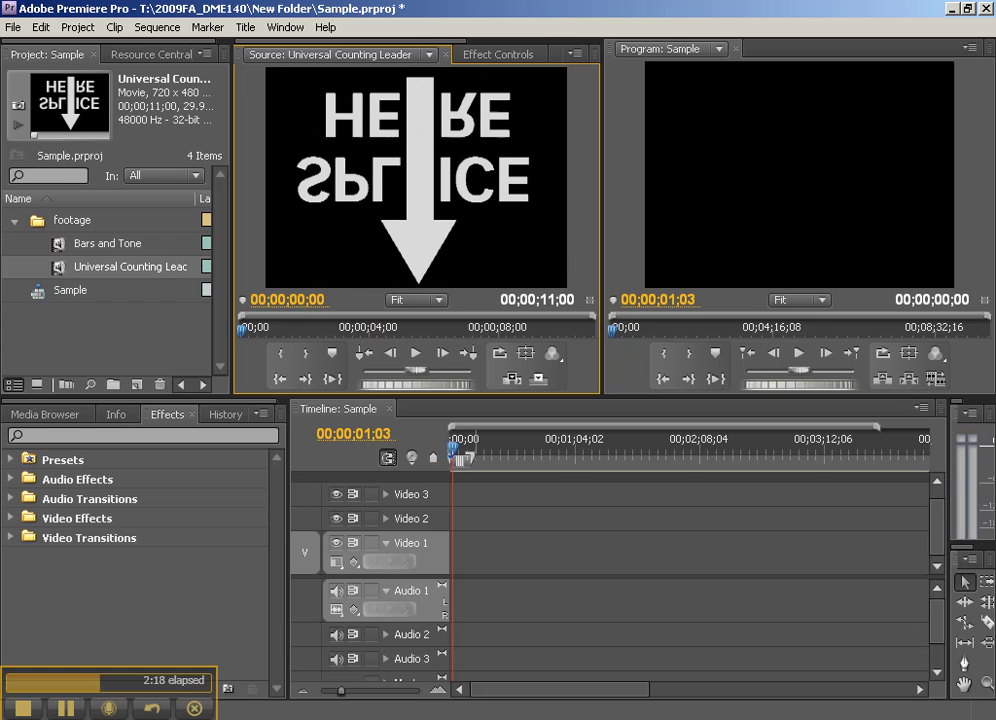
- Set the counting leader's In point at 00;00;03;00, on the first frame of the 8 count
{"action": "left_click_drag", "start_coordinate": [241, 337], "coordinate": [271, 335]}
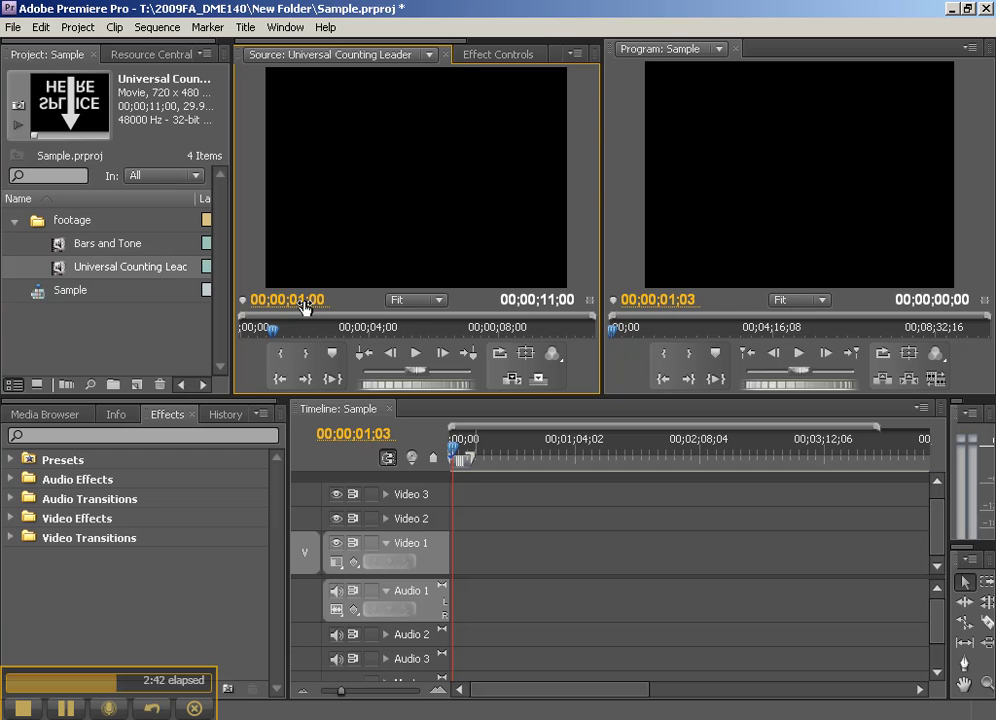
{"action": "left_click_drag", "start_coordinate": [305, 308], "coordinate": [365, 308]}
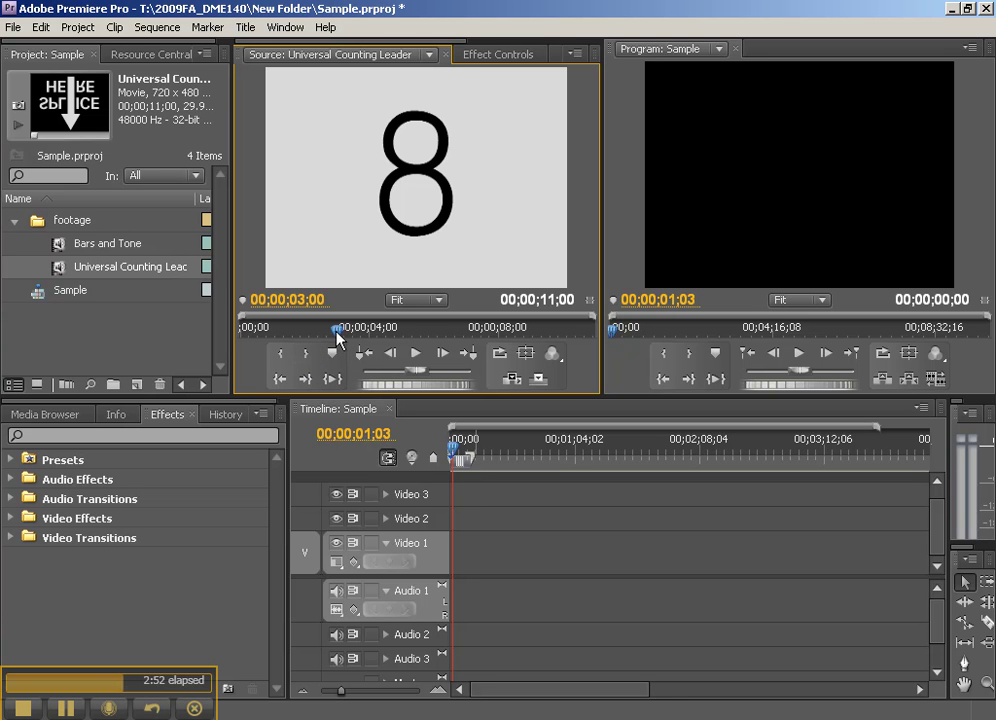
{"action": "mouse_move", "coordinate": [336, 330]}
{"action": "left_mouse_down"}
{"action": "mouse_move", "coordinate": [328, 330]}
{"action": "mouse_move", "coordinate": [336, 330]}
{"action": "left_mouse_up"}
{"action": "left_click", "coordinate": [331, 353]}
- Set the counting leader's Out point at 00;00;08;29 and check that the following frame starts the 2 count
{"action": "left_click_drag", "start_coordinate": [338, 331], "coordinate": [530, 331]}
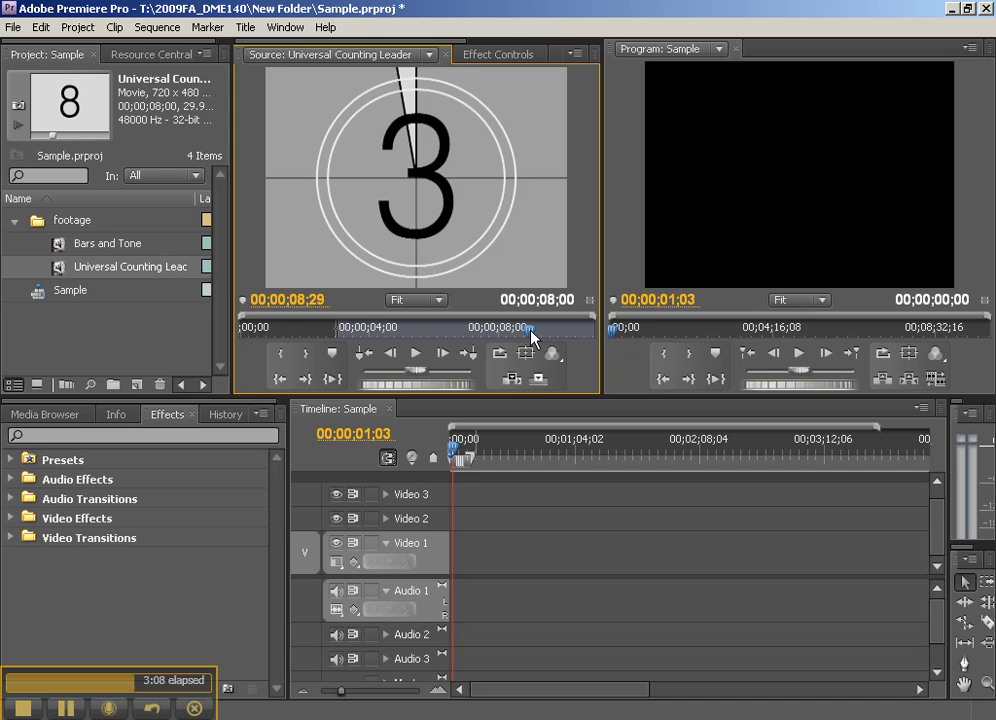
{"action": "left_click", "coordinate": [312, 361]}
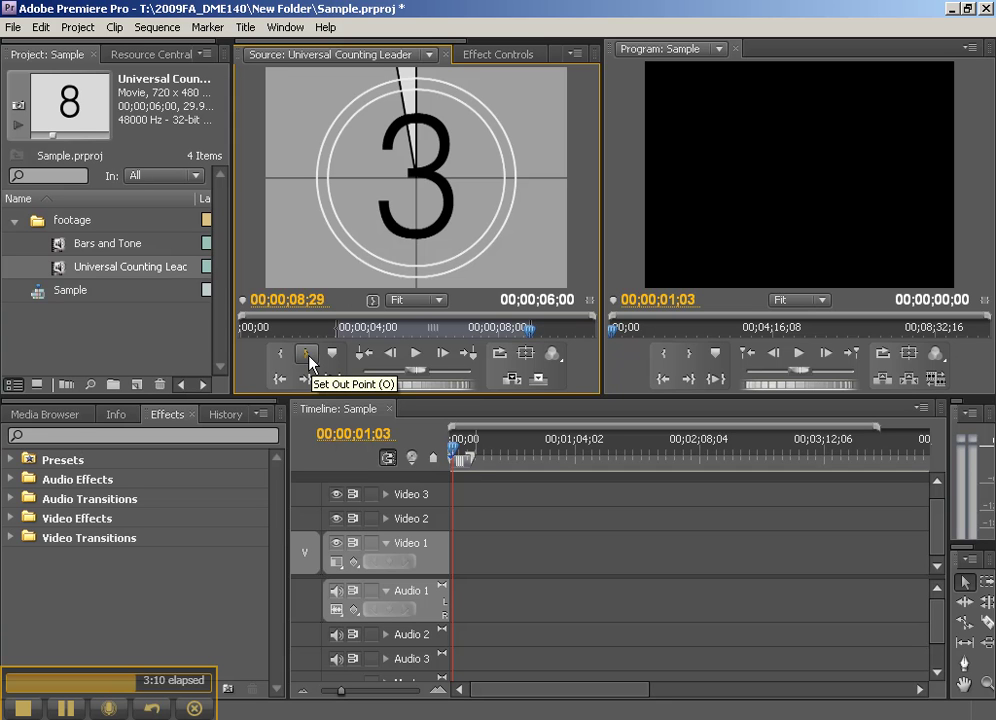
{"action": "left_click", "coordinate": [443, 356]}
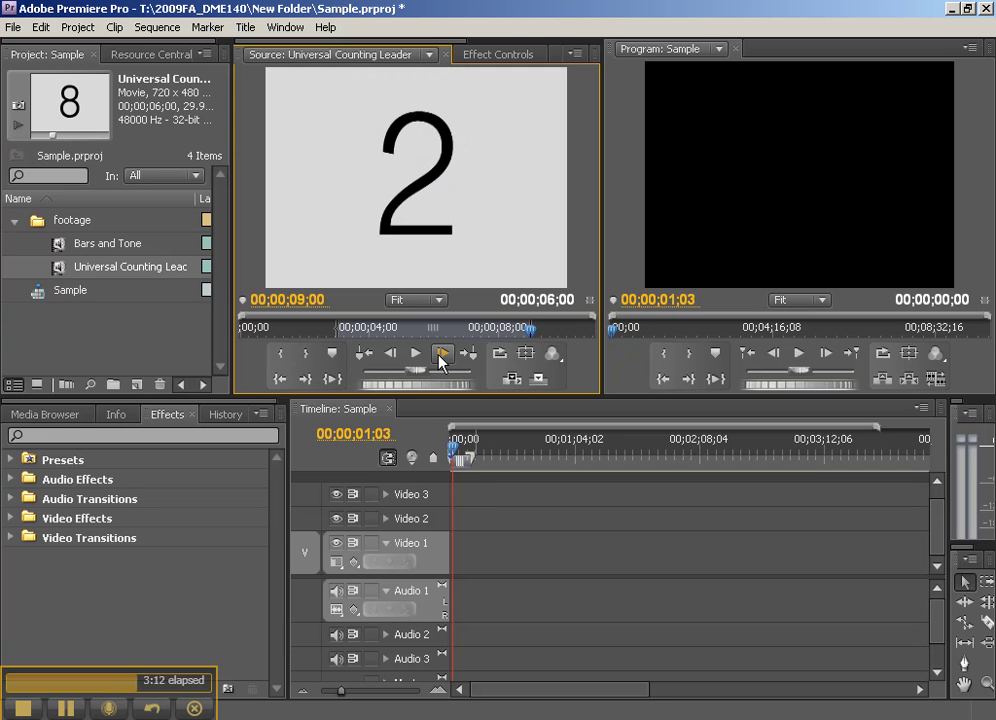
{"action": "left_click", "coordinate": [391, 356]}
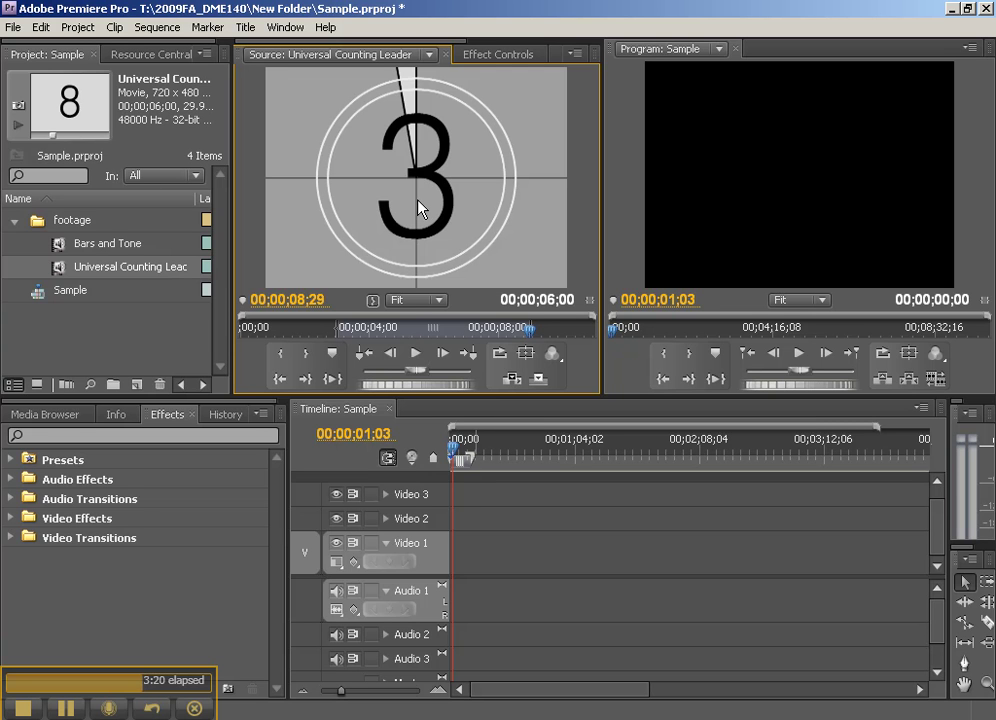
- Play the counting leader with Loop enabled, and show and hide the safe margins in the Source monitor
{"action": "left_click_drag", "start_coordinate": [420, 300], "coordinate": [403, 156]}
{"action": "left_click", "coordinate": [500, 355]}
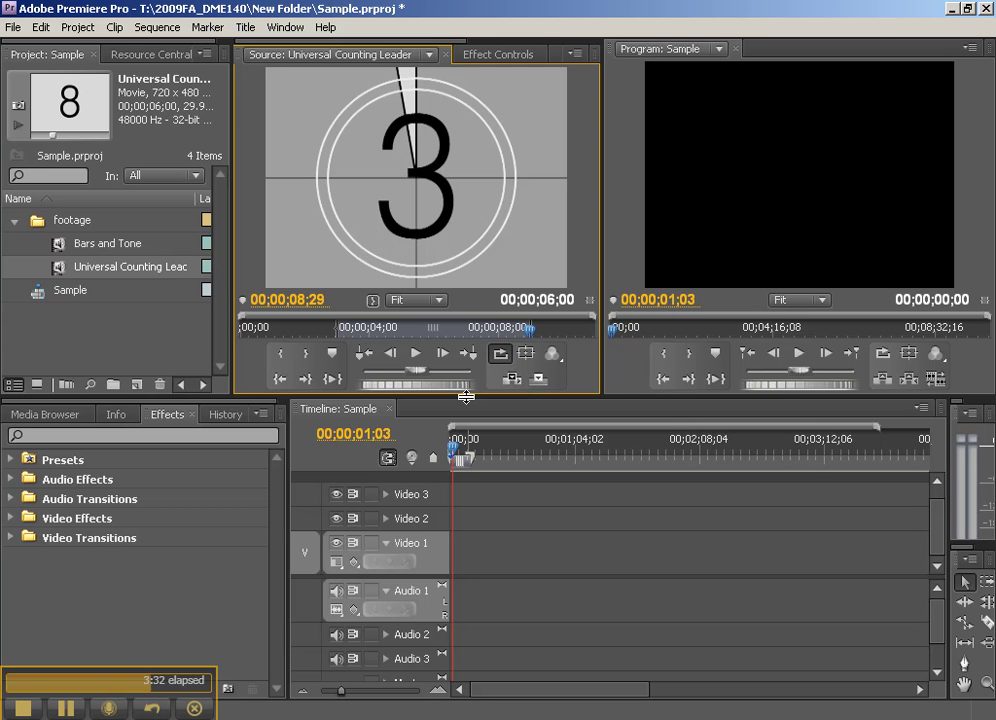
{"action": "left_click", "coordinate": [416, 356]}
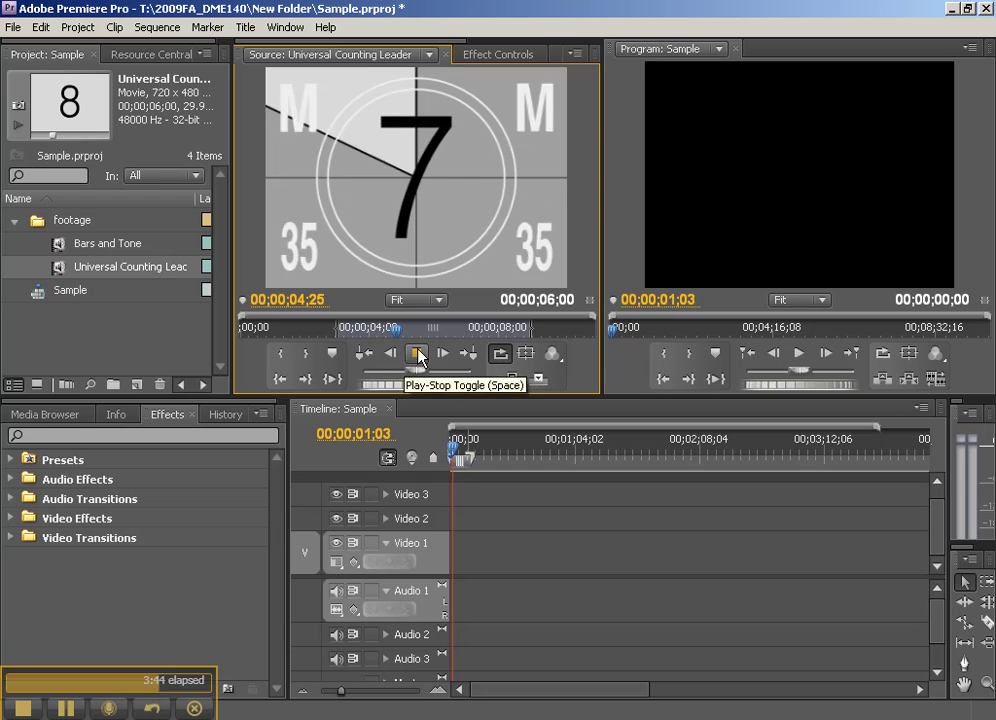
{"action": "left_click", "coordinate": [416, 352]}
{"action": "left_click", "coordinate": [528, 360]}
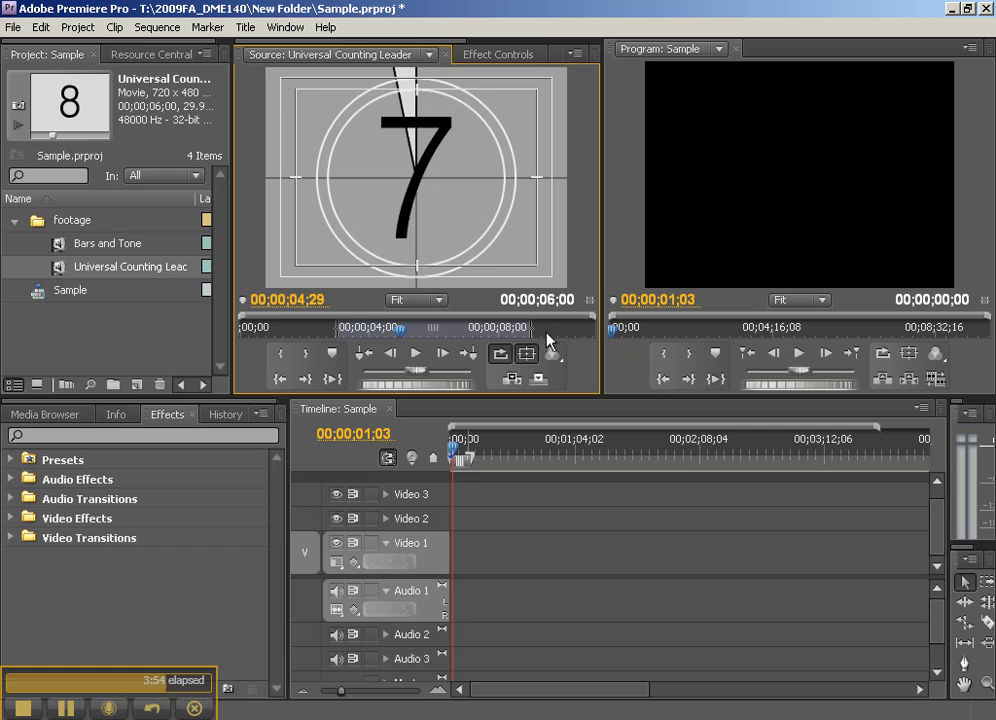
{"action": "left_click", "coordinate": [521, 355]}
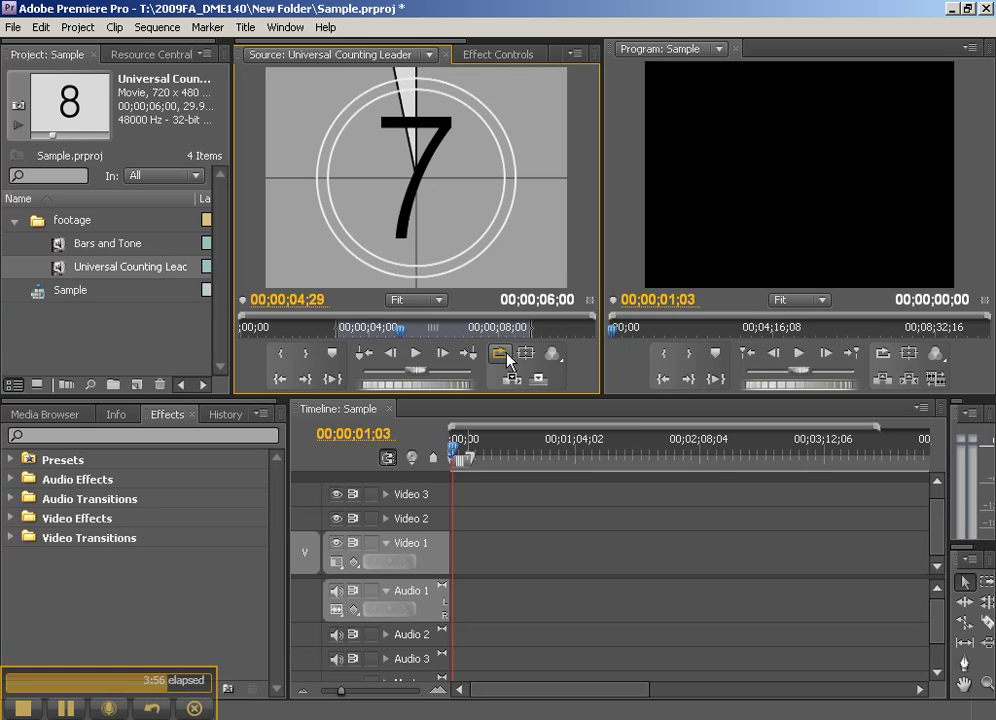
- View the Source clip as Audio Waveform, Alpha and All Scopes in turn
{"action": "left_click", "coordinate": [553, 355]}
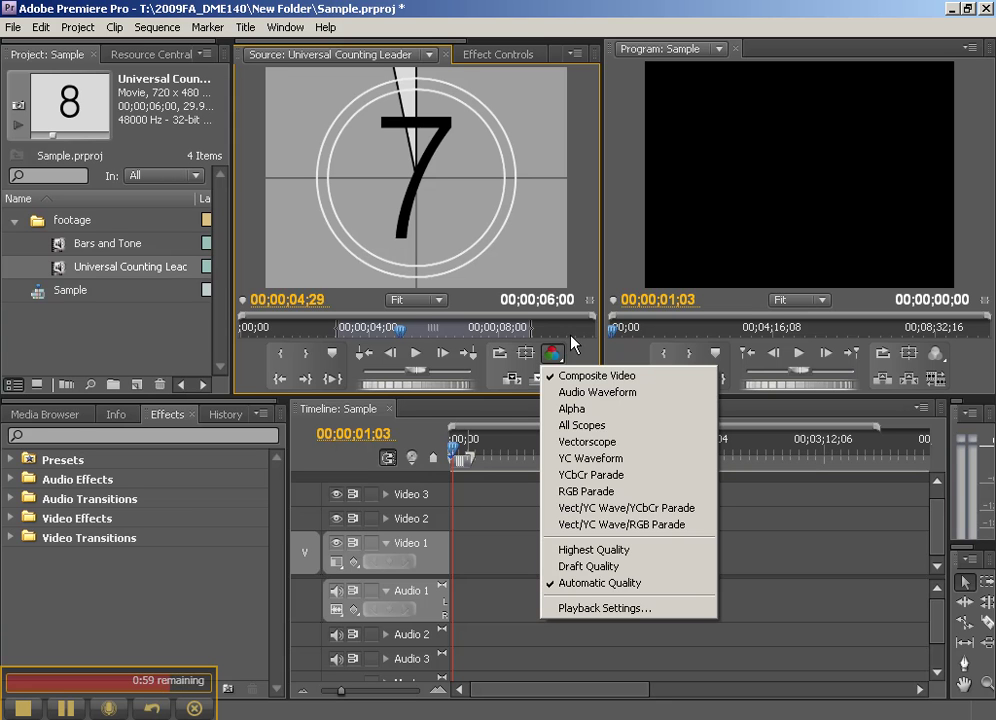
{"action": "left_click", "coordinate": [600, 393]}
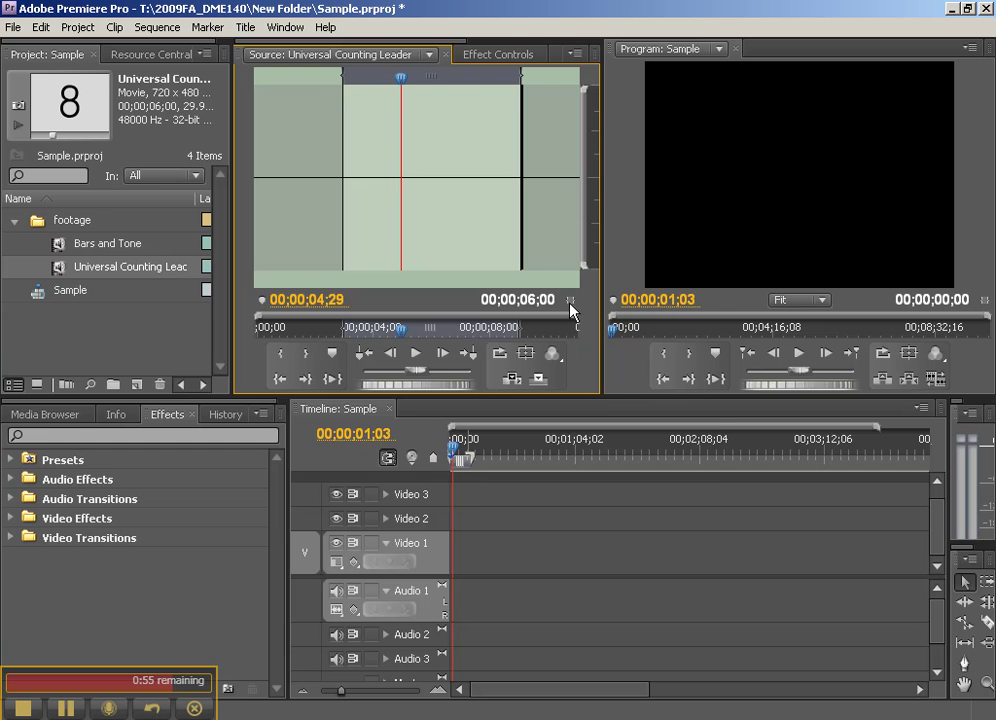
{"action": "left_click", "coordinate": [552, 354]}
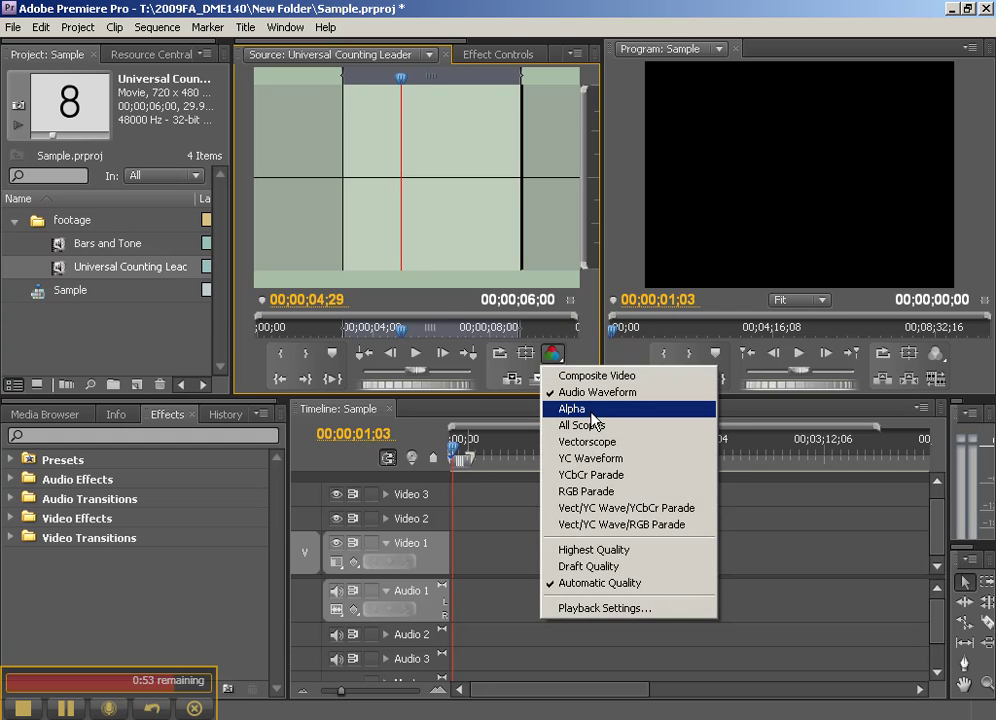
{"action": "left_click", "coordinate": [565, 408]}
{"action": "left_click", "coordinate": [553, 358]}
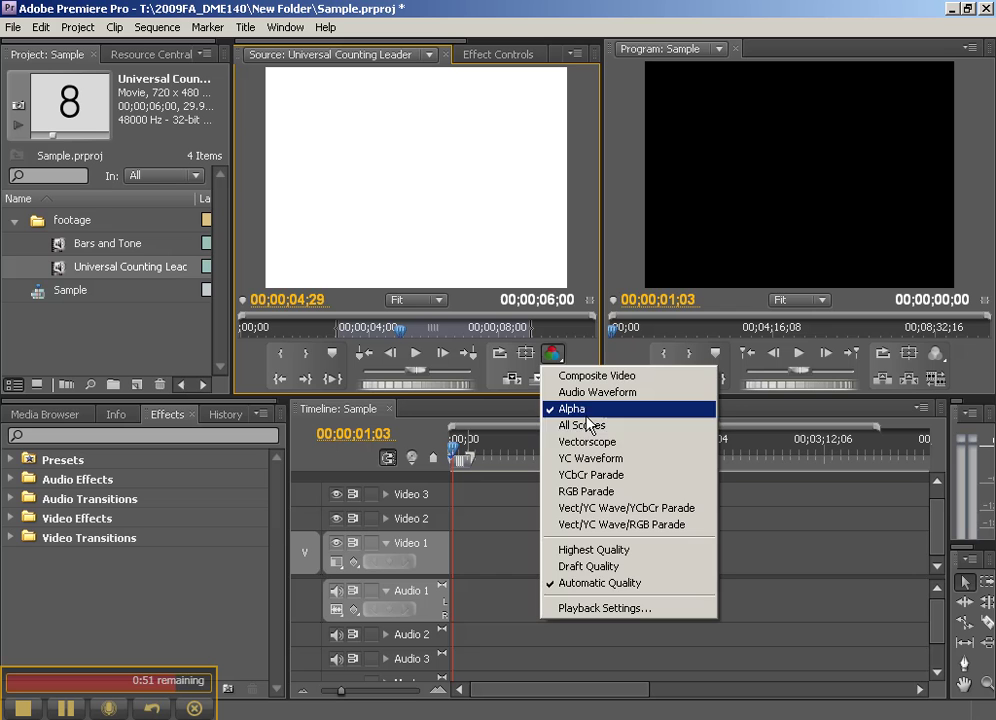
{"action": "left_click", "coordinate": [574, 421]}
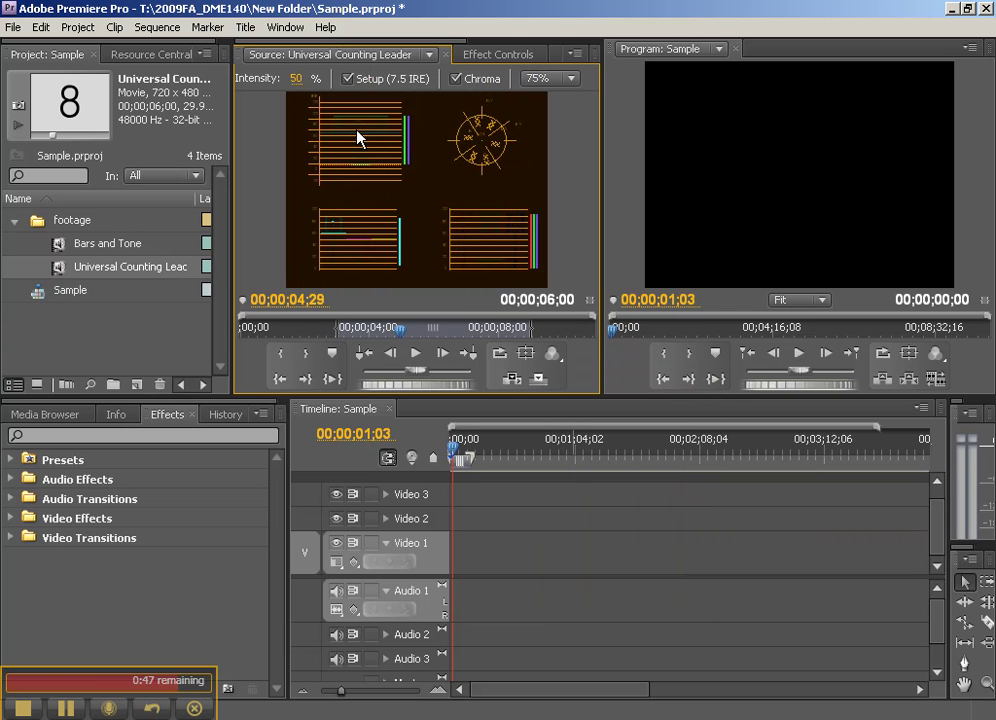
- Switch the Source monitor to Vectorscope and play part of the counting leader
{"action": "left_click", "coordinate": [553, 353]}
{"action": "left_click", "coordinate": [605, 443]}
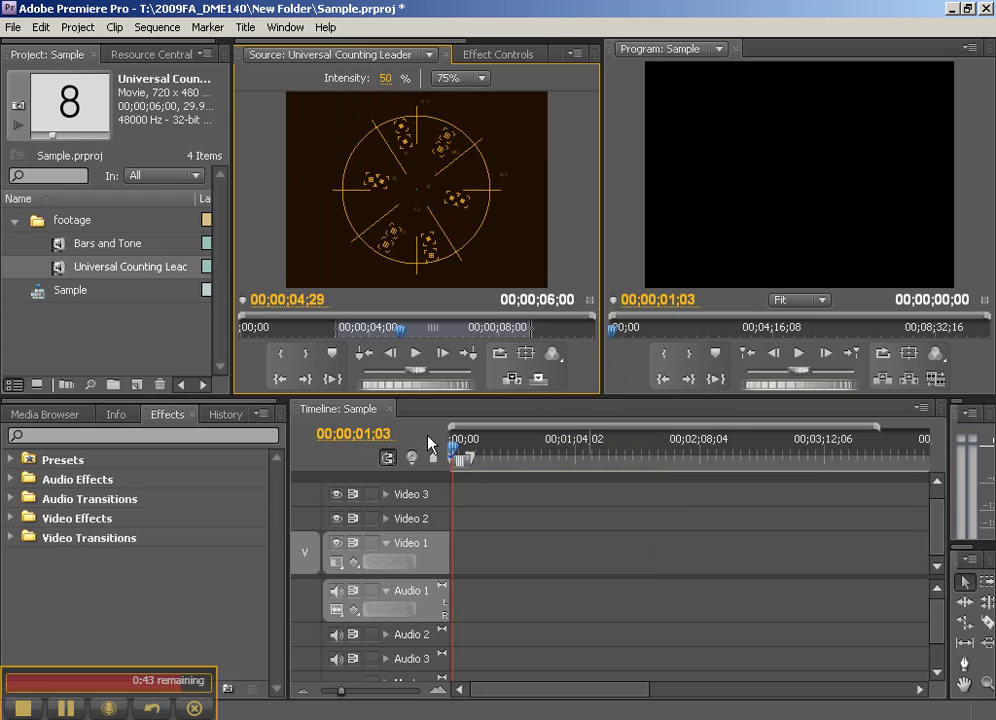
{"action": "left_click_drag", "start_coordinate": [399, 330], "coordinate": [373, 337]}
{"action": "left_click", "coordinate": [415, 353]}
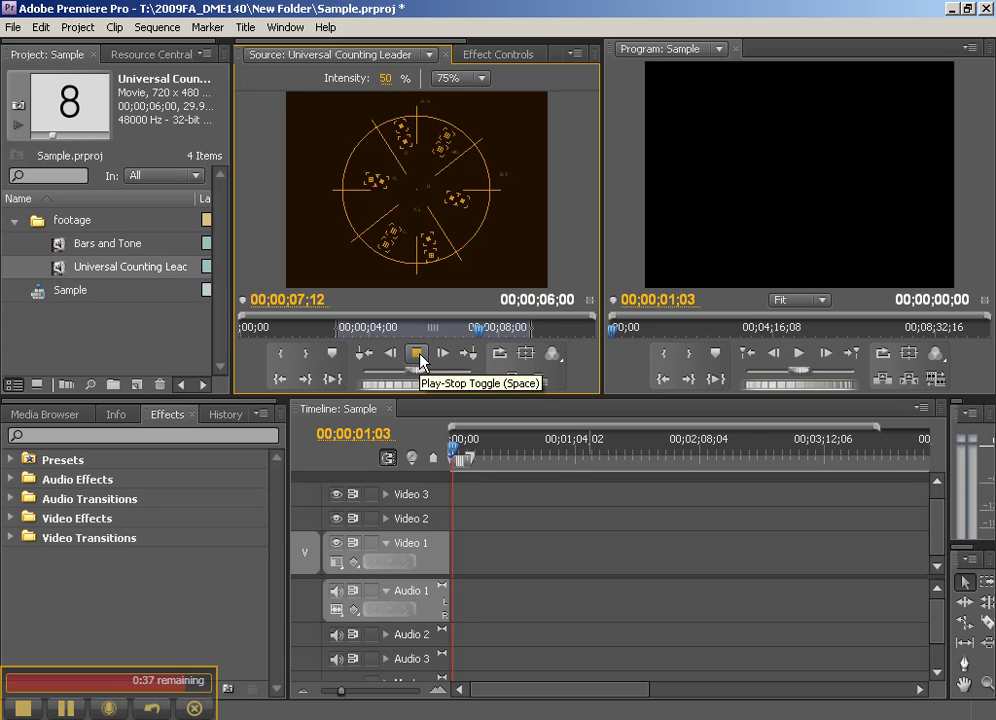
{"action": "left_click", "coordinate": [417, 353]}
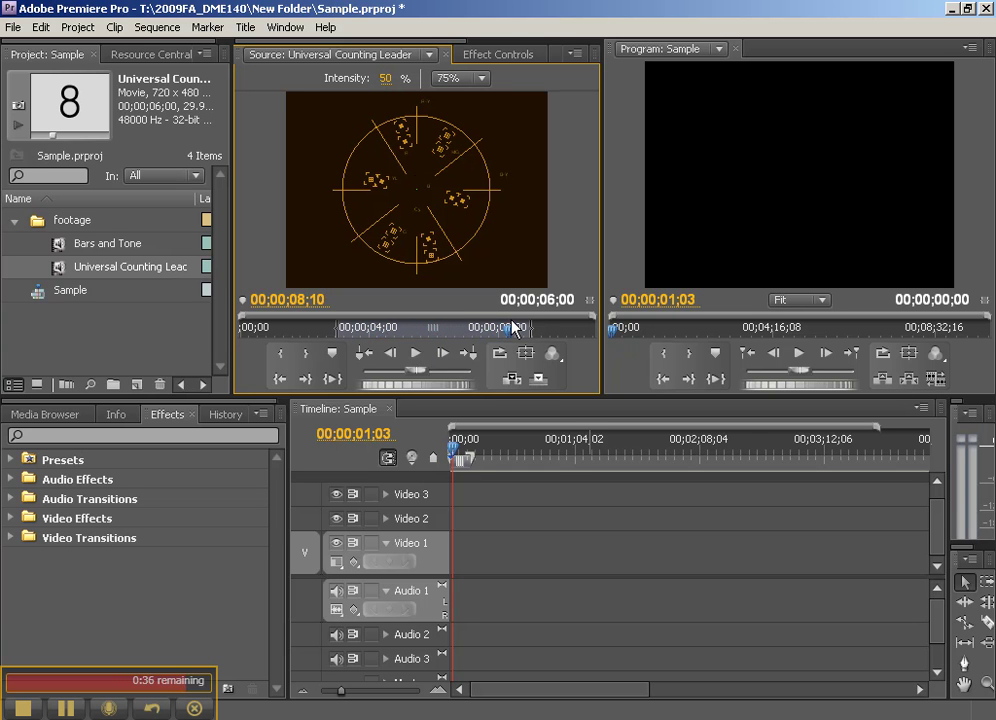
- View the Source clip as RGB Parade, then restore the Composite Video display
{"action": "left_click", "coordinate": [550, 356]}
{"action": "left_click", "coordinate": [596, 492]}
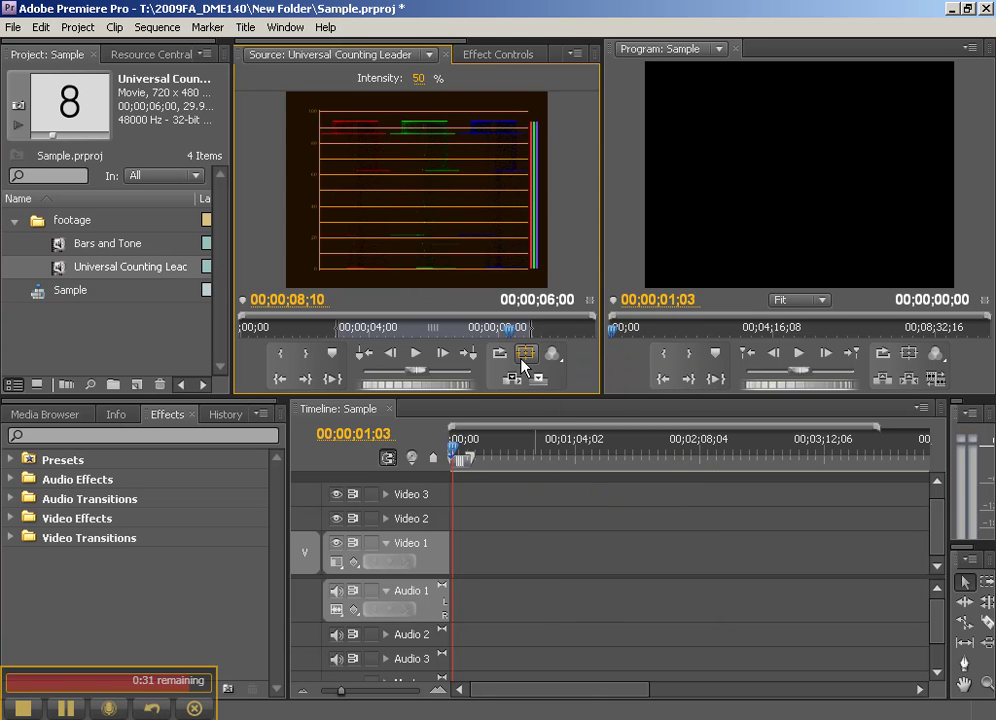
{"action": "left_click", "coordinate": [548, 356]}
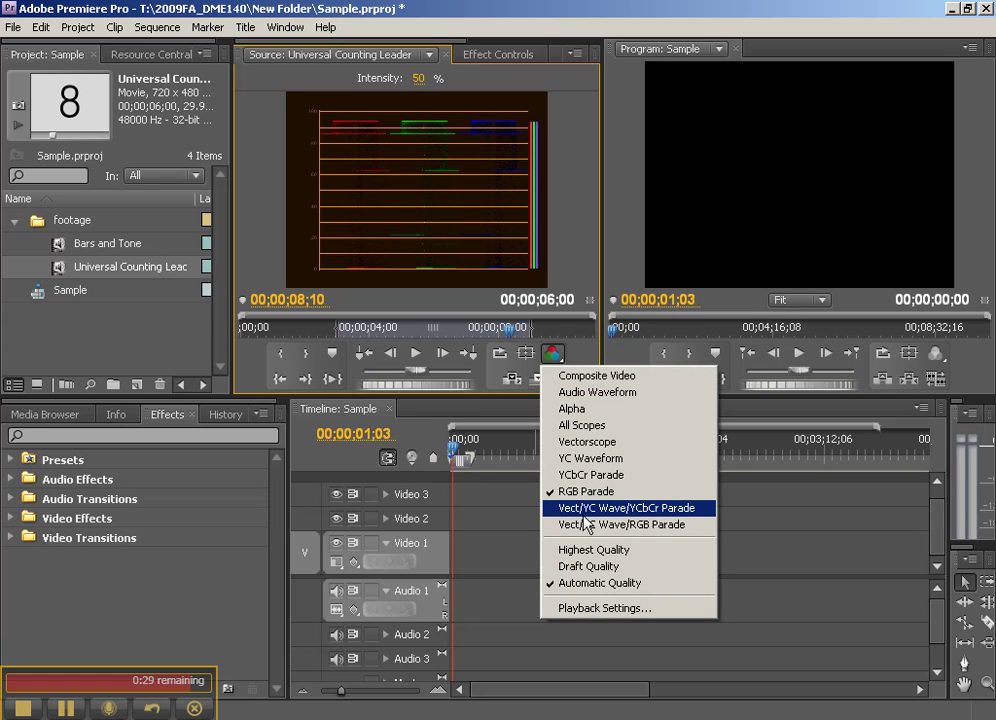
{"action": "left_click", "coordinate": [596, 377]}
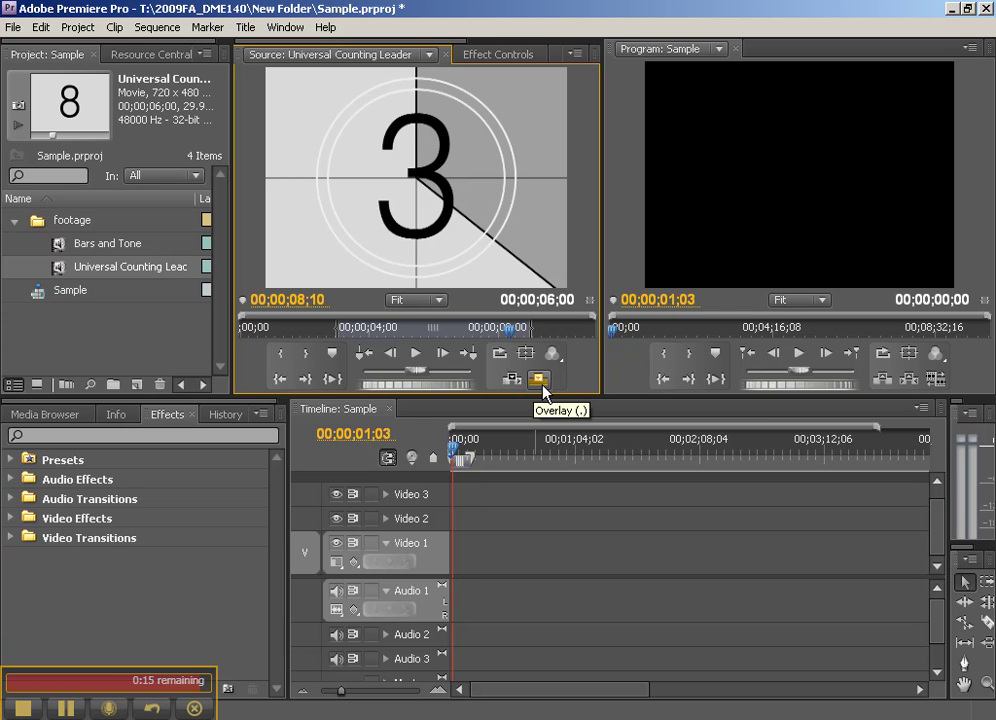
- Insert the marked section of the counting leader into Video 1 at 00;00;01;03 and target the Video 2 track
{"action": "left_click", "coordinate": [512, 380]}
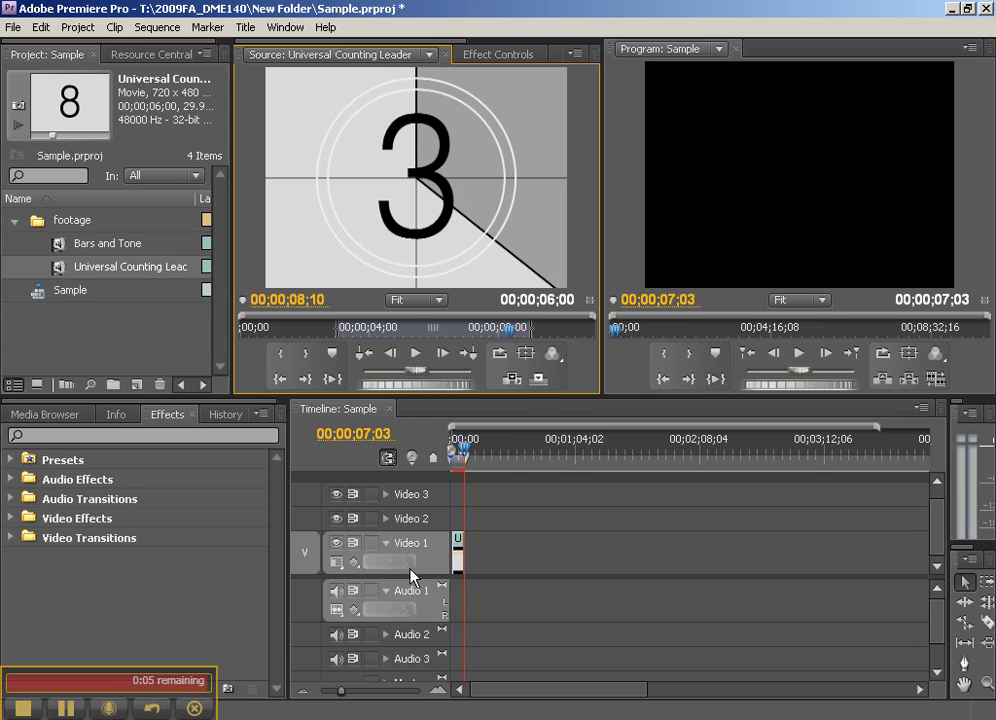
{"action": "left_click", "coordinate": [412, 524]}
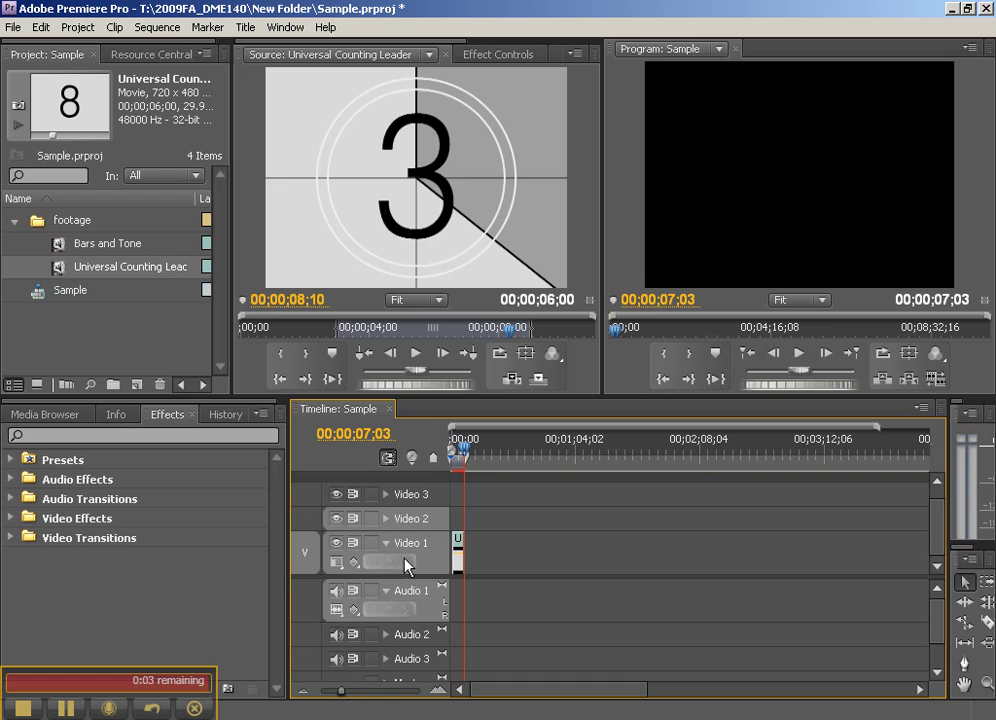